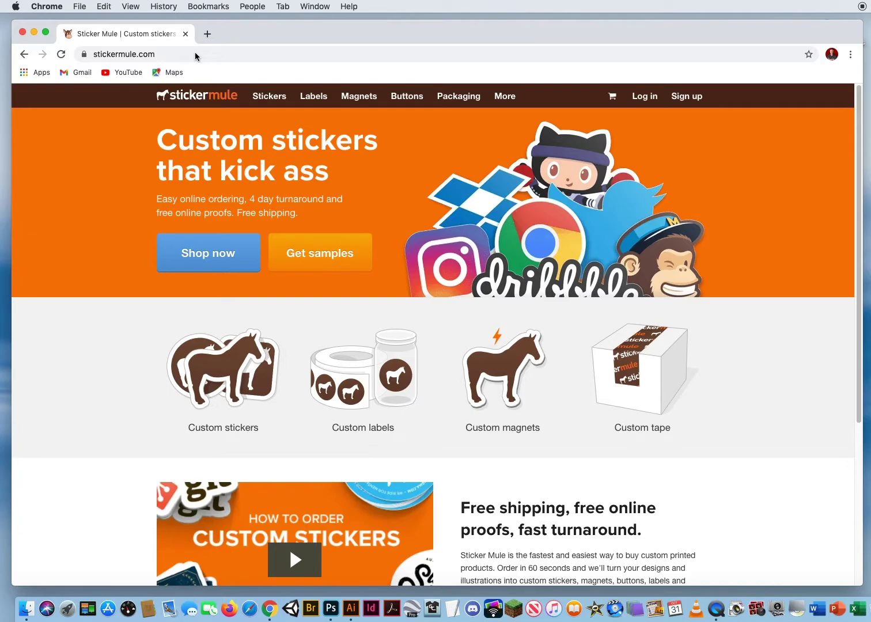
- Log in to the Sticker Mule site with the existing Google account
{"action": "left_click", "coordinate": [644, 97]}
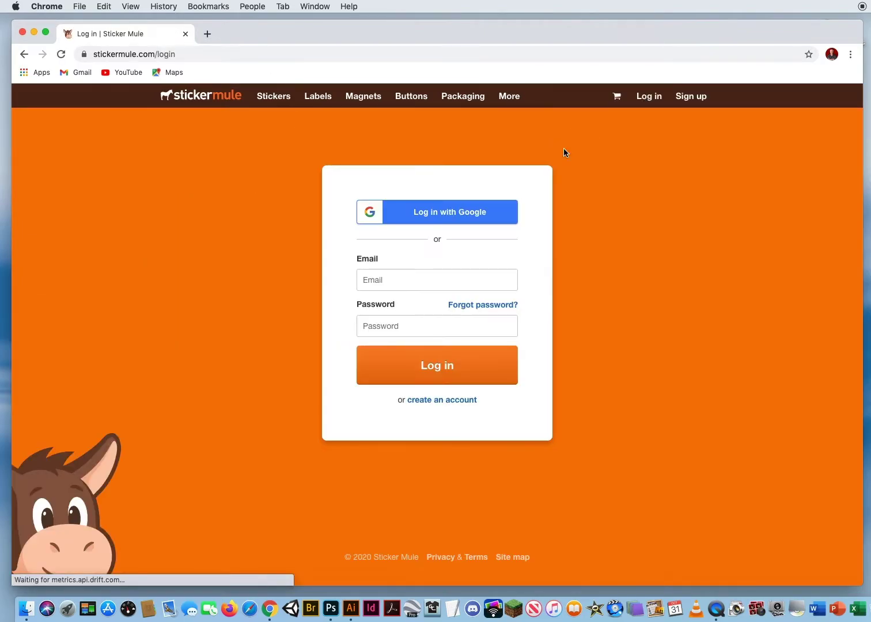
{"action": "left_click", "coordinate": [449, 215]}
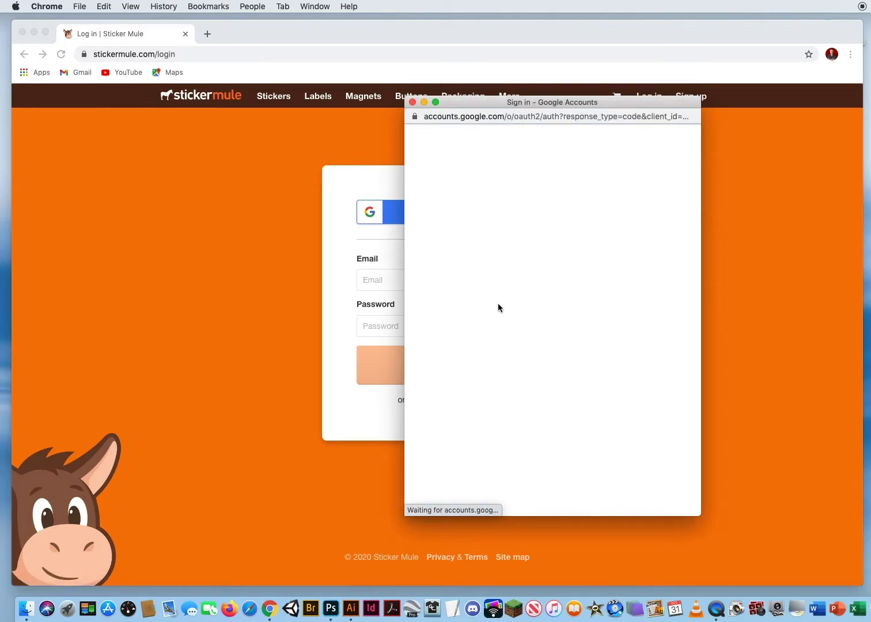
{"action": "left_click", "coordinate": [457, 251]}
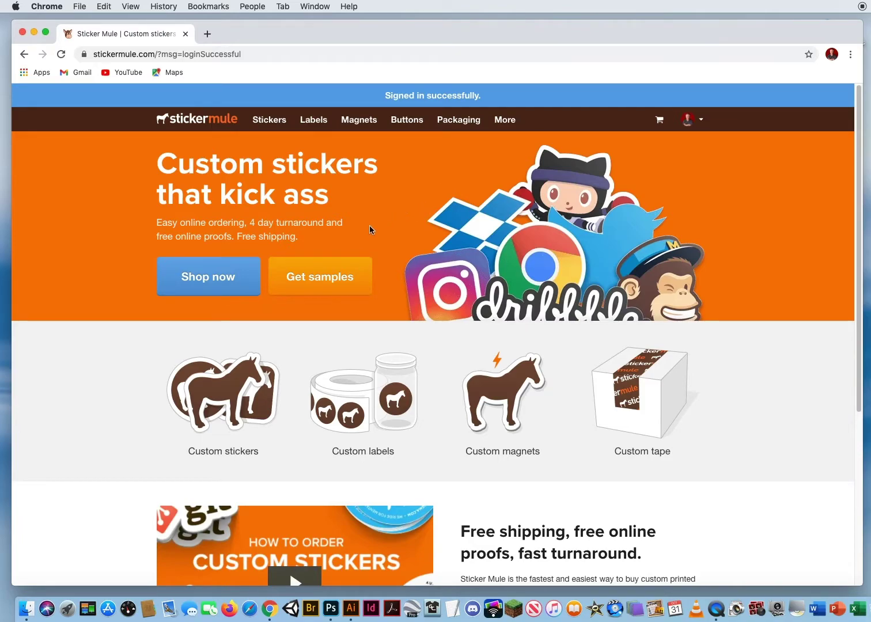
- From the samples page, start an order for 10 custom sticker samples for $9 at the 3 × 3 in size
{"action": "left_click", "coordinate": [315, 280]}
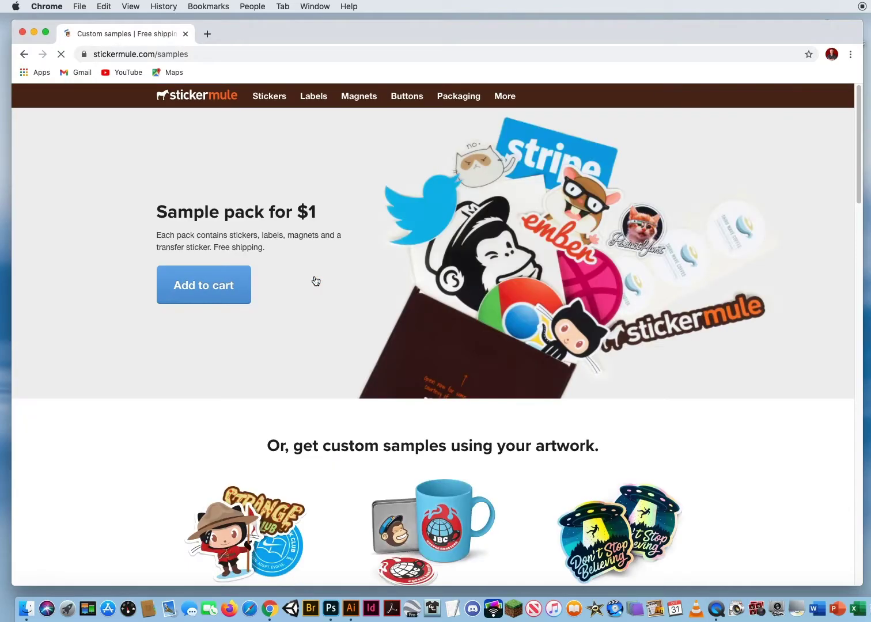
{"action": "left_click_drag", "start_coordinate": [855, 108], "coordinate": [850, 157]}
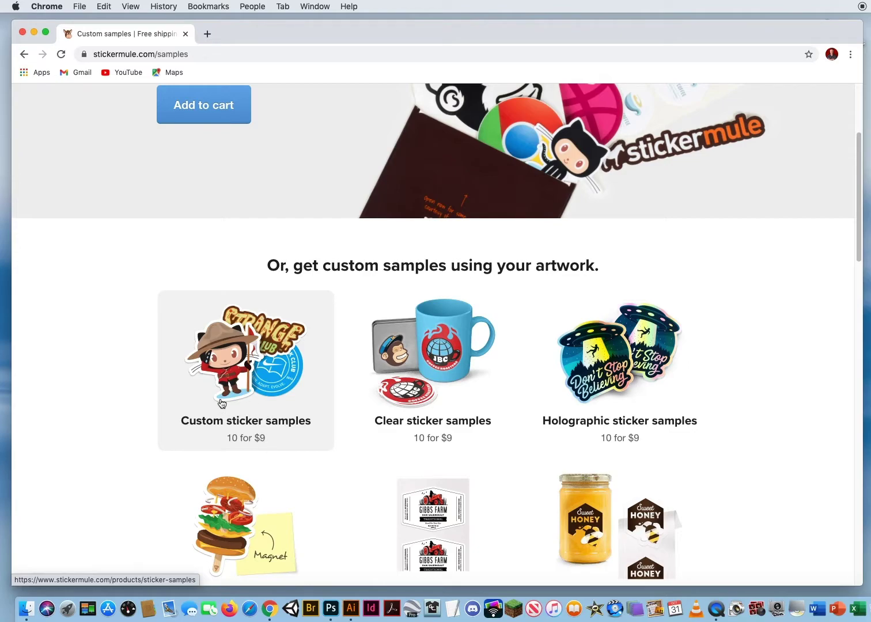
{"action": "left_click", "coordinate": [244, 357]}
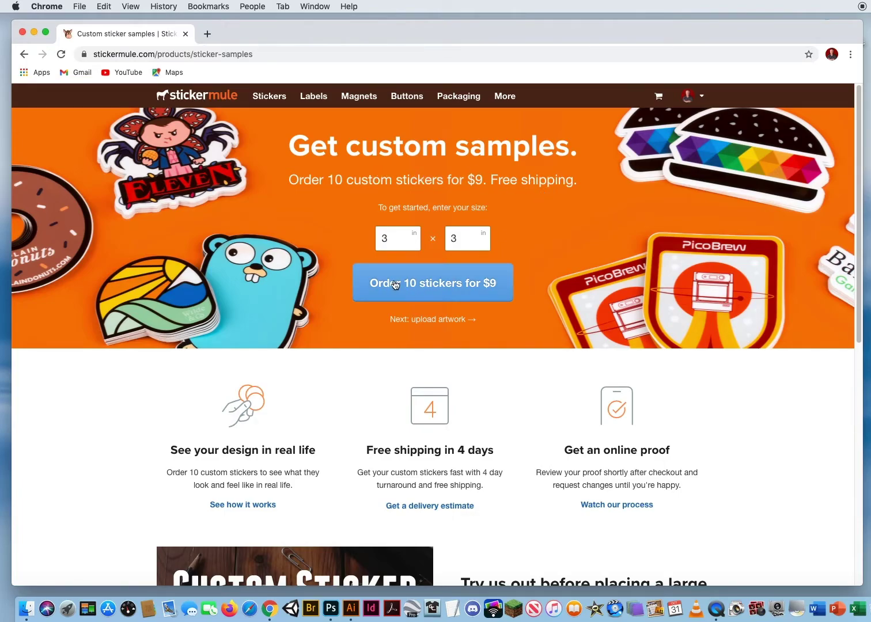
{"action": "left_click", "coordinate": [447, 285]}
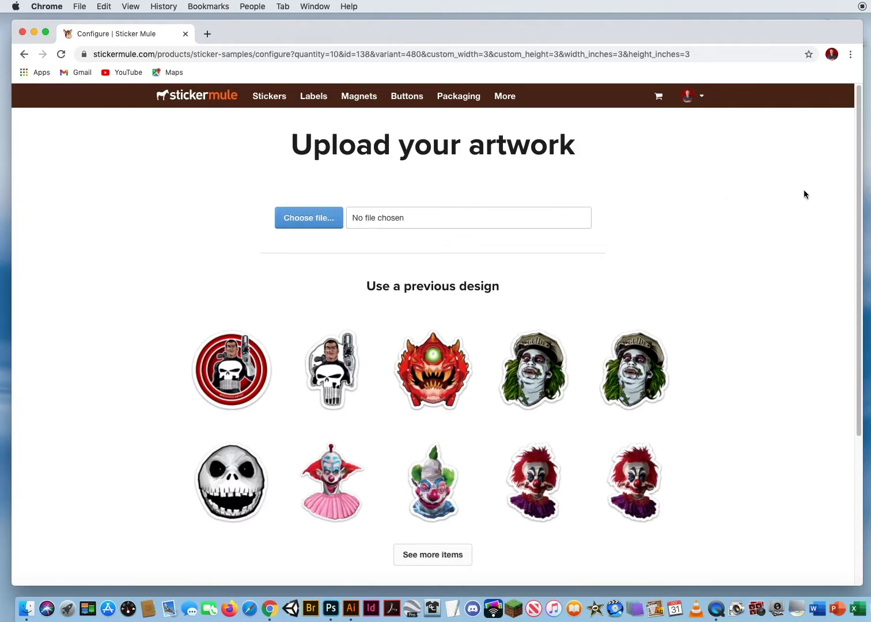
- Keep loading more of the previous designs until the Venom head artwork is listed
{"action": "left_click_drag", "start_coordinate": [858, 183], "coordinate": [714, 377]}
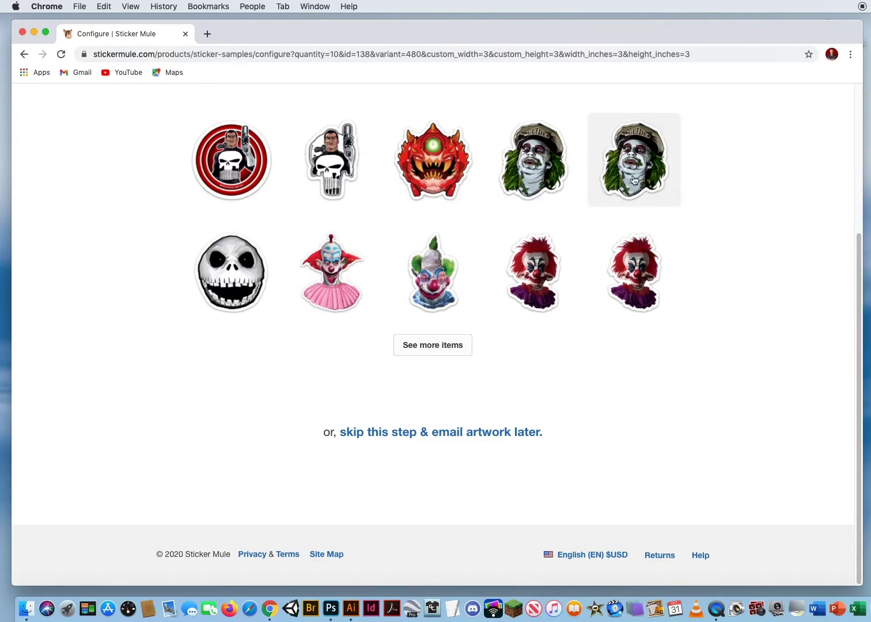
{"action": "left_click", "coordinate": [431, 344]}
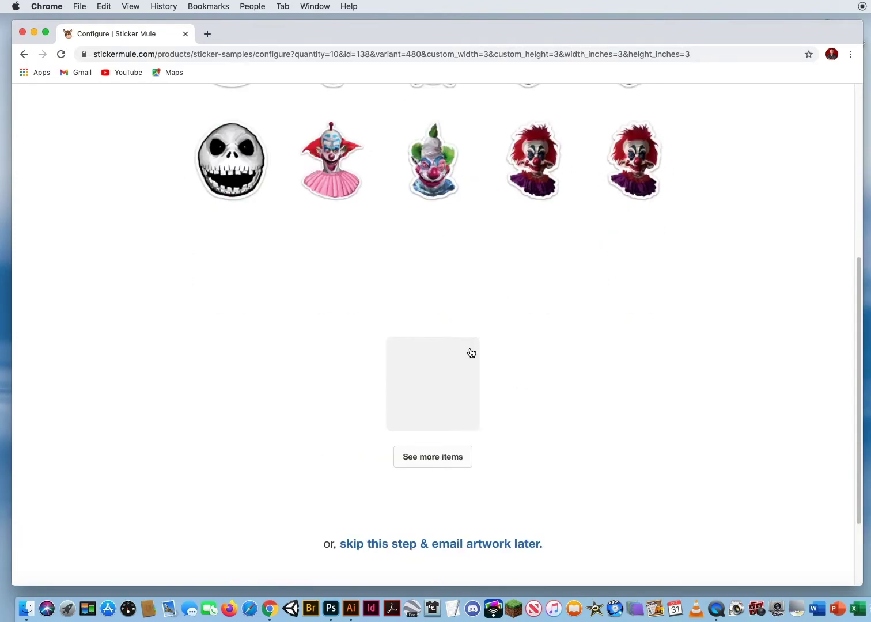
{"action": "left_click", "coordinate": [438, 459]}
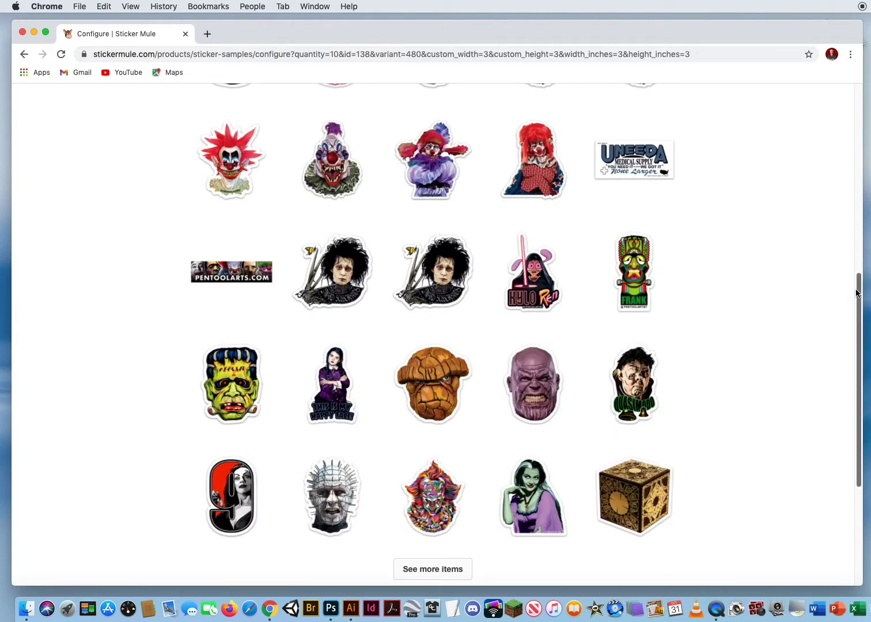
{"action": "scroll", "coordinate": [841, 344], "scroll_direction": "down", "scroll_amount": 5}
{"action": "left_click", "coordinate": [431, 367]}
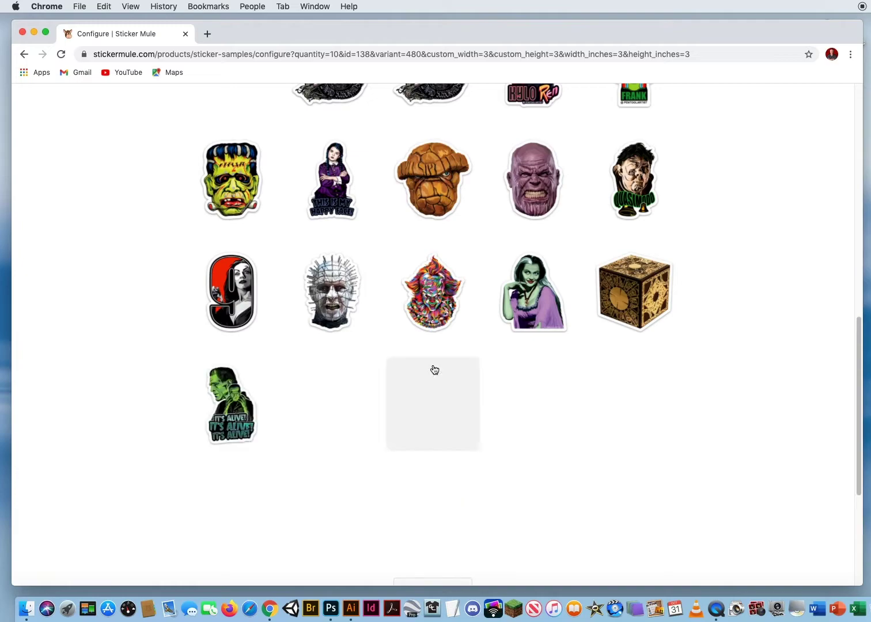
{"action": "scroll", "coordinate": [818, 398], "scroll_direction": "down", "scroll_amount": 5}
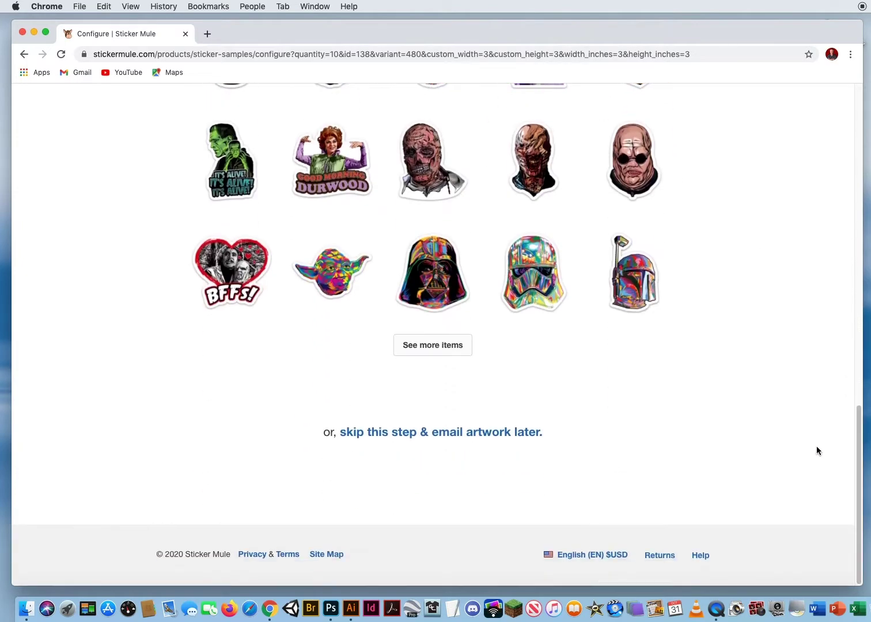
{"action": "left_click", "coordinate": [432, 348]}
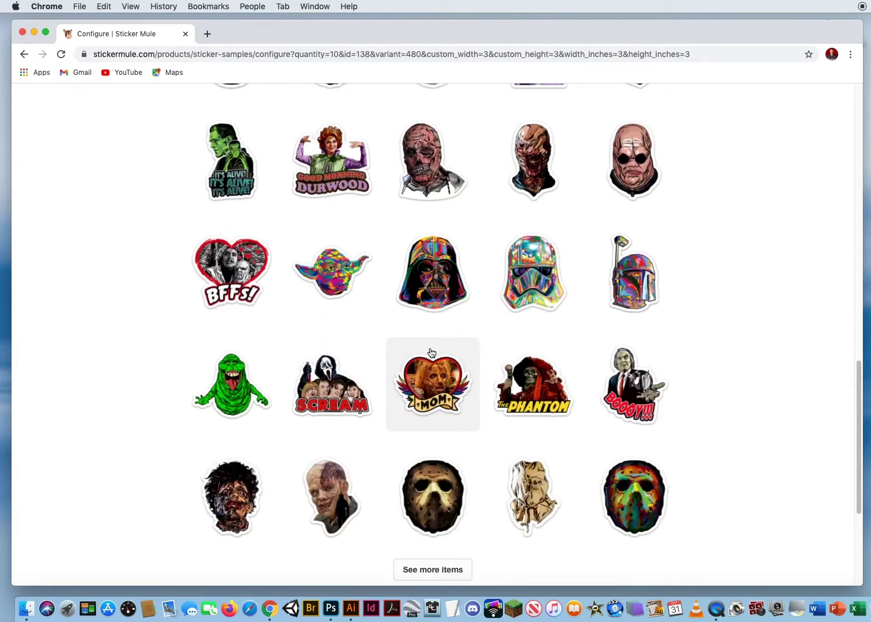
{"action": "scroll", "coordinate": [843, 434], "scroll_direction": "down", "scroll_amount": 5}
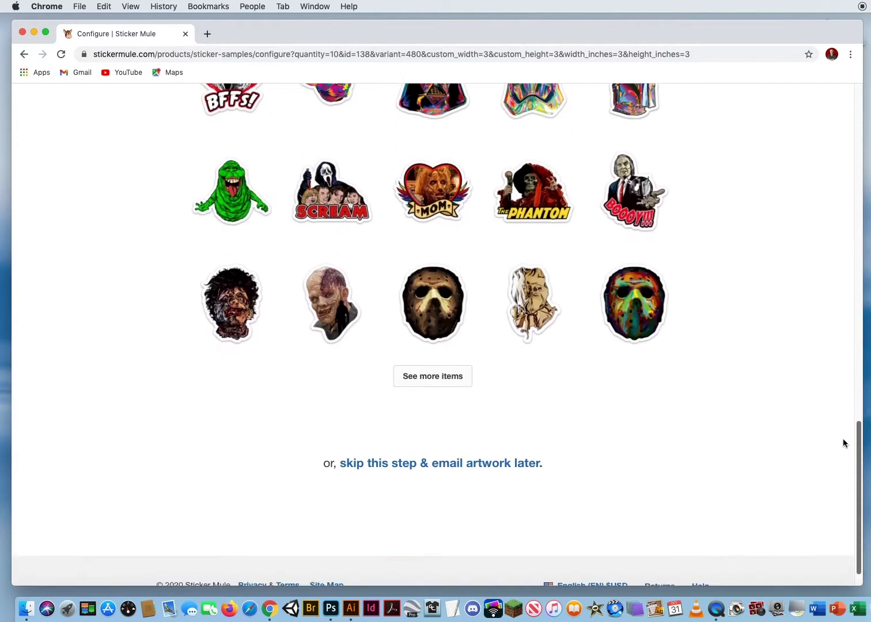
{"action": "left_click", "coordinate": [432, 348]}
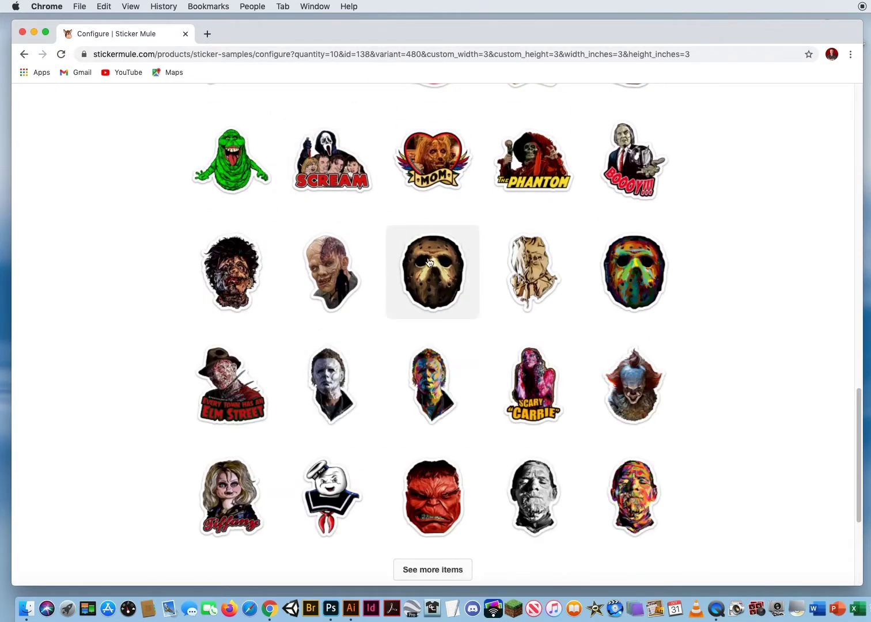
{"action": "scroll", "coordinate": [658, 453], "scroll_direction": "down", "scroll_amount": 5}
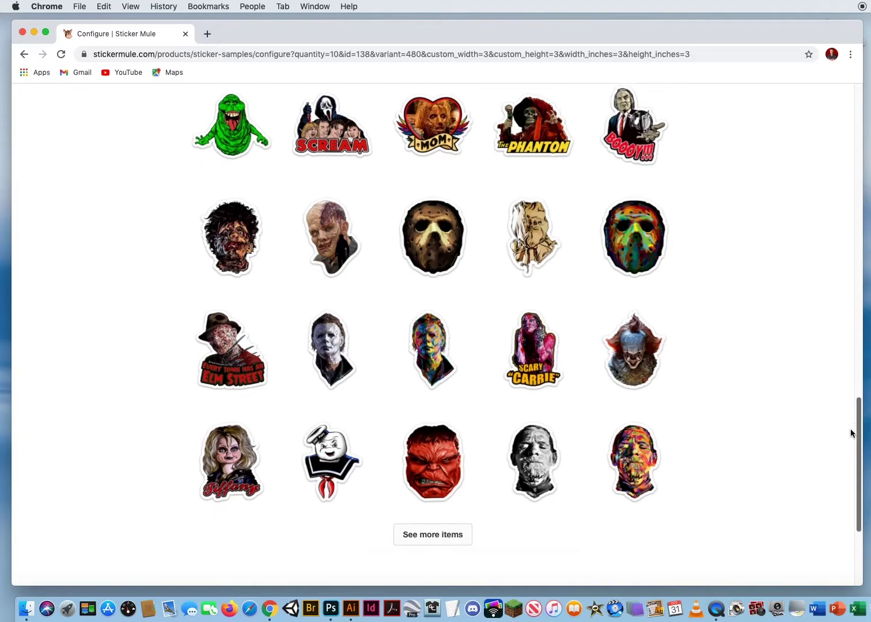
{"action": "left_click", "coordinate": [435, 348]}
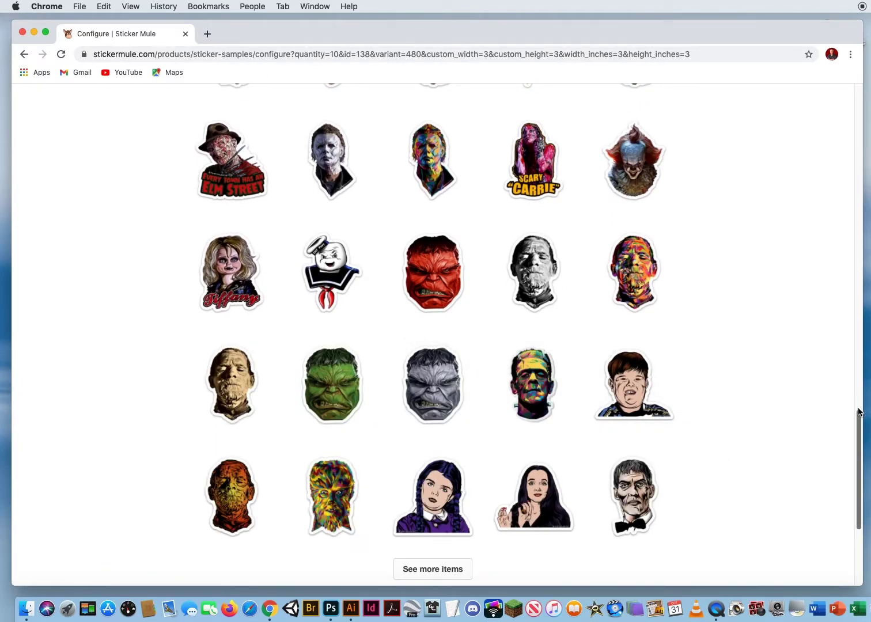
{"action": "scroll", "coordinate": [474, 344], "scroll_direction": "down", "scroll_amount": 5}
{"action": "left_click", "coordinate": [435, 346]}
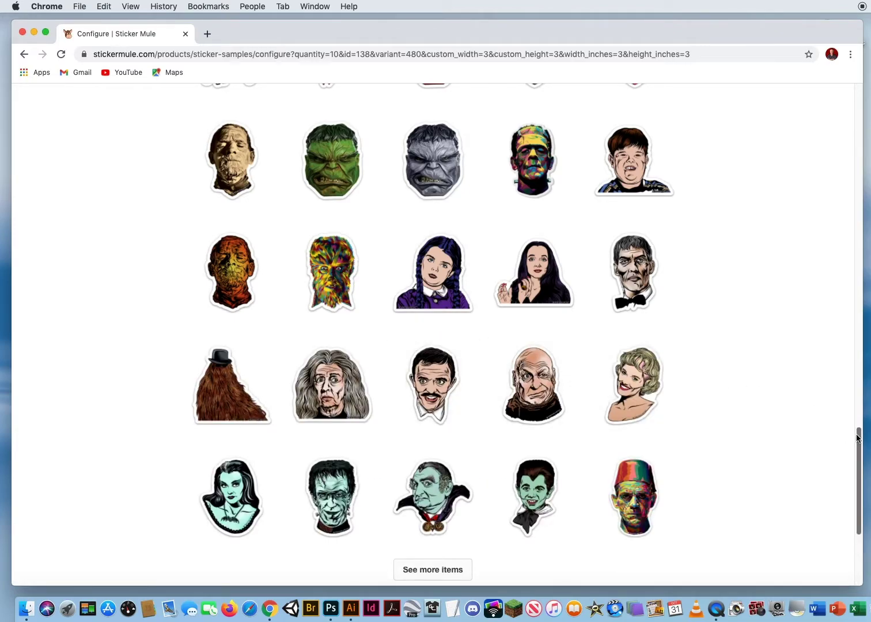
{"action": "scroll", "coordinate": [587, 429], "scroll_direction": "down", "scroll_amount": 5}
{"action": "left_click", "coordinate": [429, 343]}
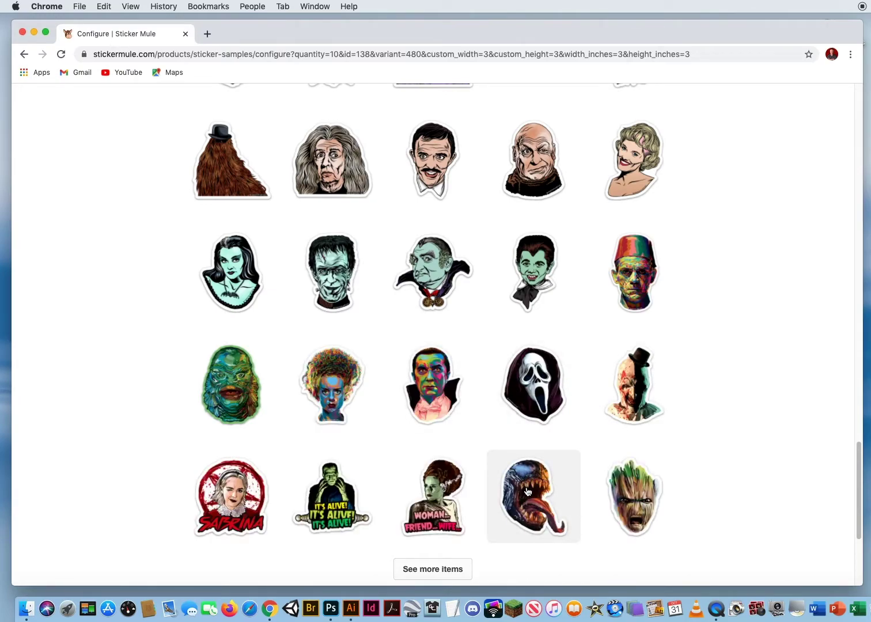
- Select the Venom head as the sticker artwork and continue to the cart without proof instructions
{"action": "left_click", "coordinate": [527, 491]}
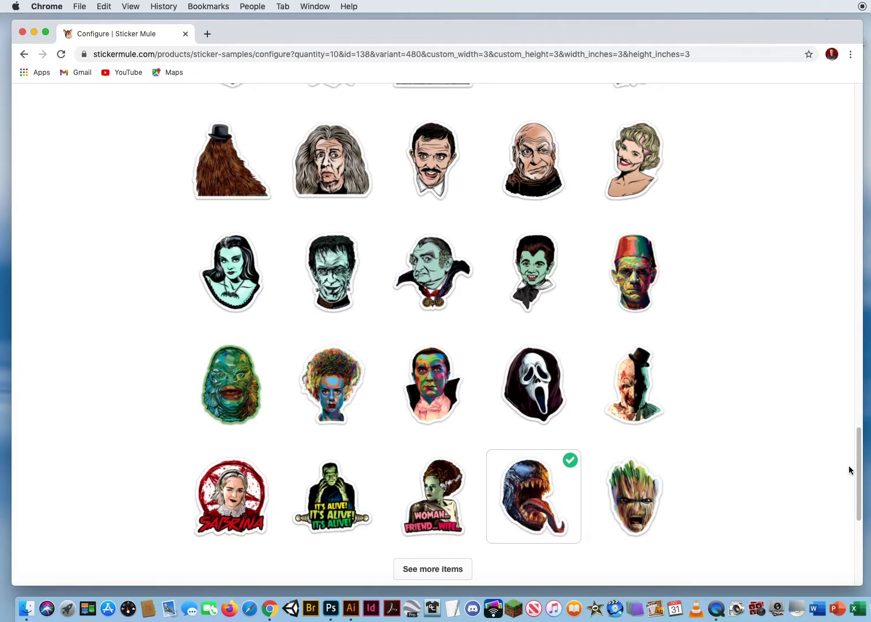
{"action": "scroll", "coordinate": [850, 490], "scroll_direction": "down", "scroll_amount": 5}
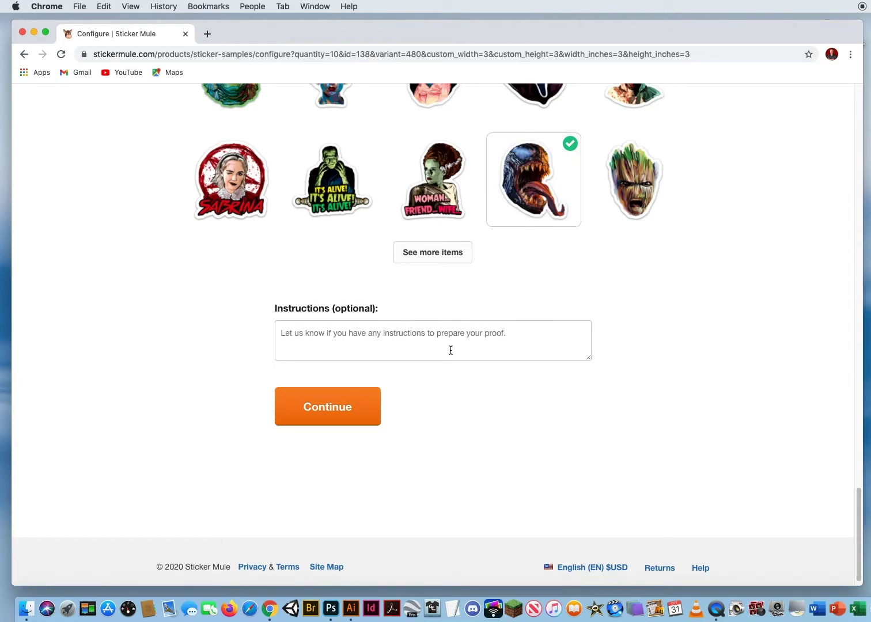
{"action": "left_click", "coordinate": [324, 408]}
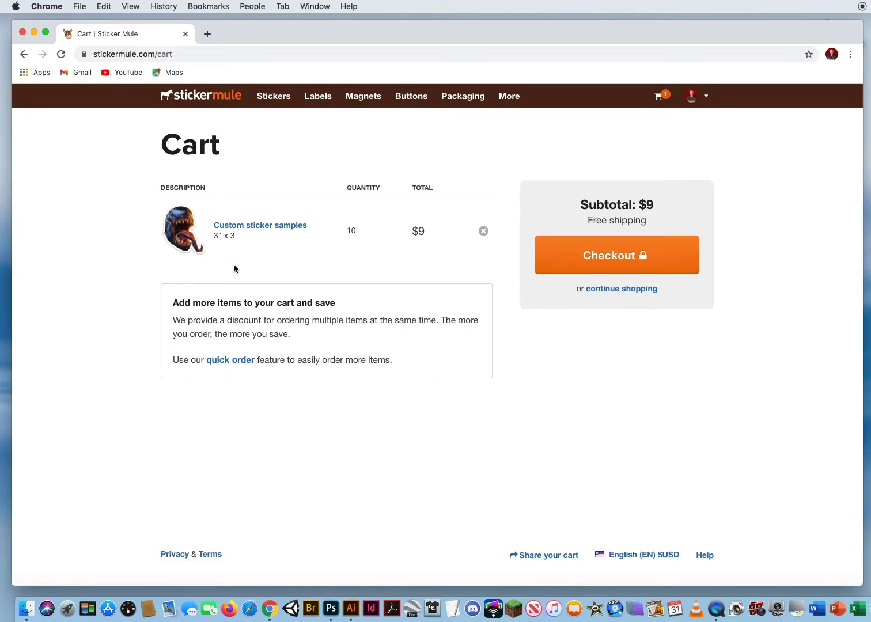
- Check out the cart with PayPal as the payment method and pay for the sticker sample order
{"action": "left_click", "coordinate": [605, 258]}
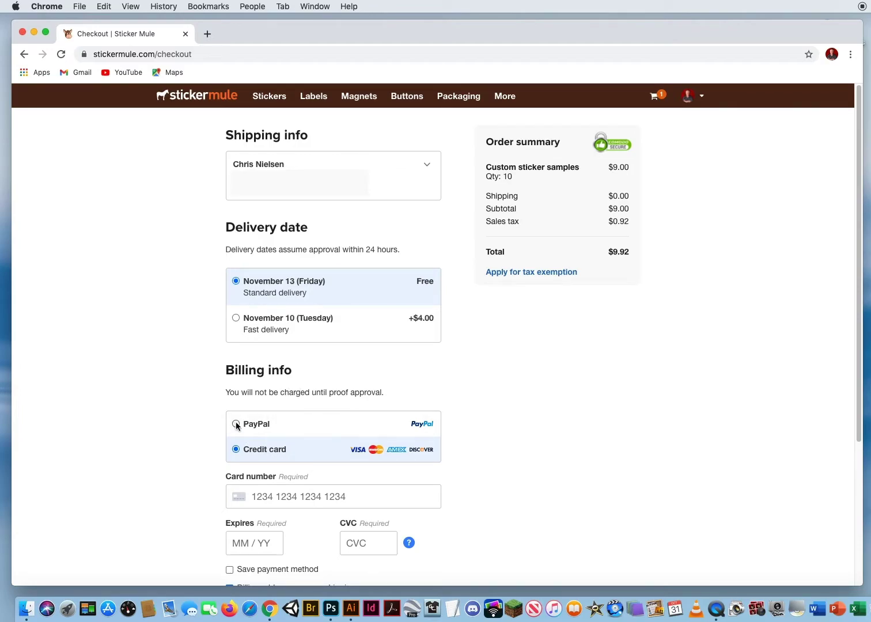
{"action": "left_click_drag", "start_coordinate": [856, 363], "coordinate": [519, 367]}
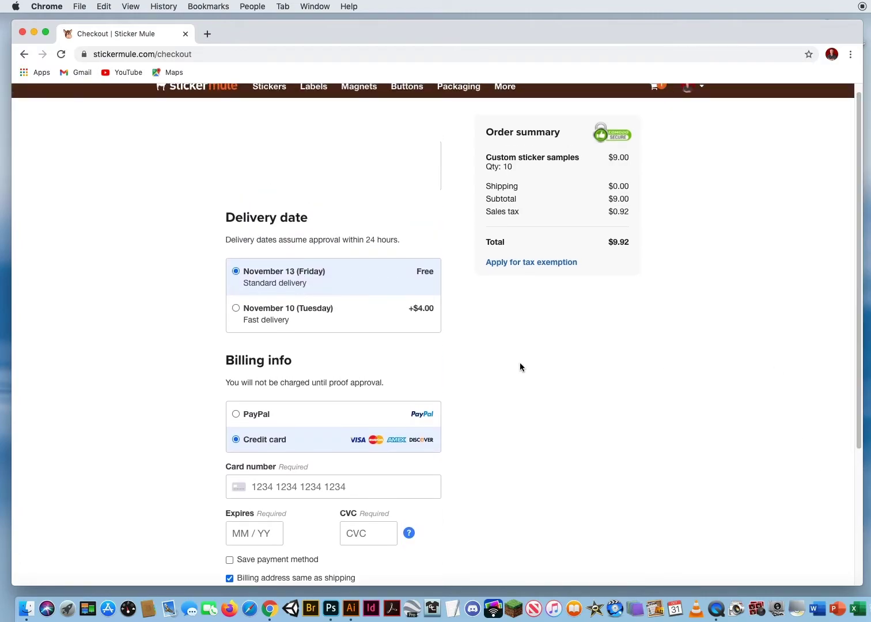
{"action": "left_click", "coordinate": [235, 415]}
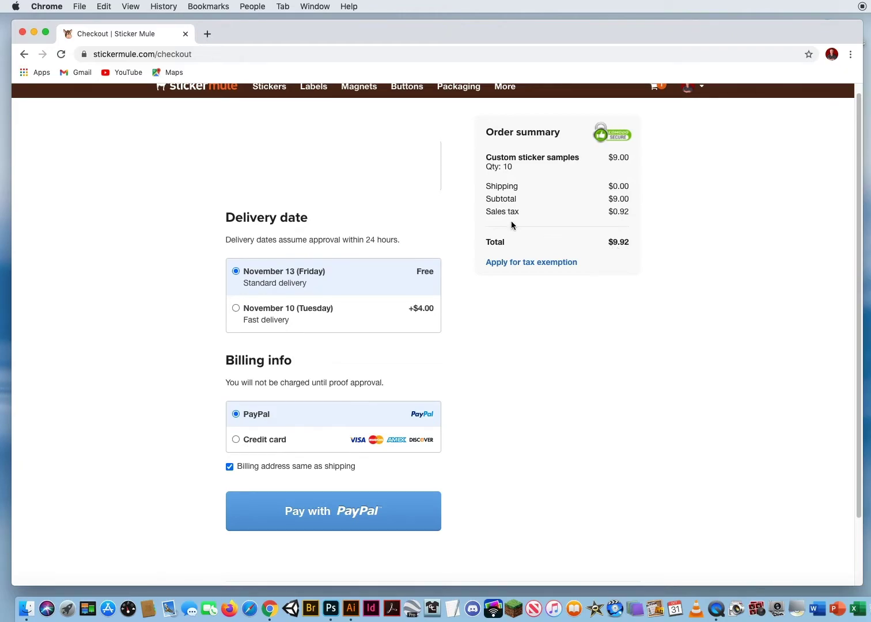
{"action": "left_click", "coordinate": [326, 513]}
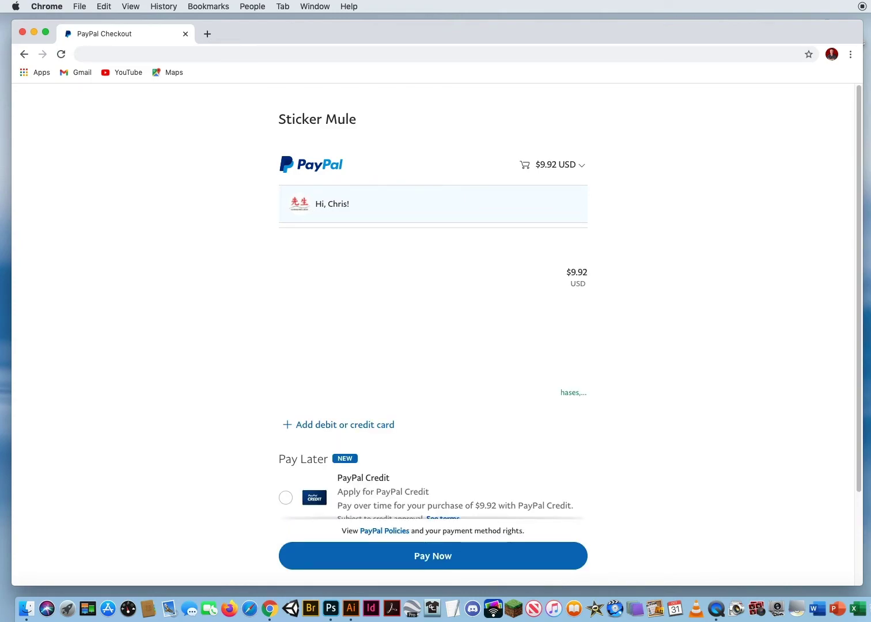
{"action": "left_click", "coordinate": [432, 556]}
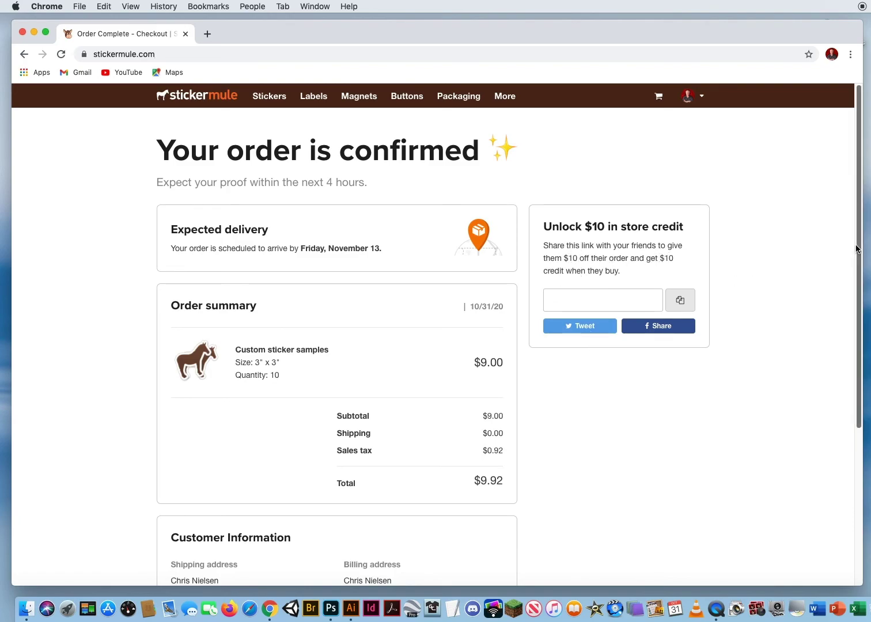
- Look over the order confirmation page and sign out of the Sticker Mule account
{"action": "left_click_drag", "start_coordinate": [858, 249], "coordinate": [836, 277]}
{"action": "scroll", "coordinate": [836, 277], "scroll_direction": "down", "scroll_amount": 5}
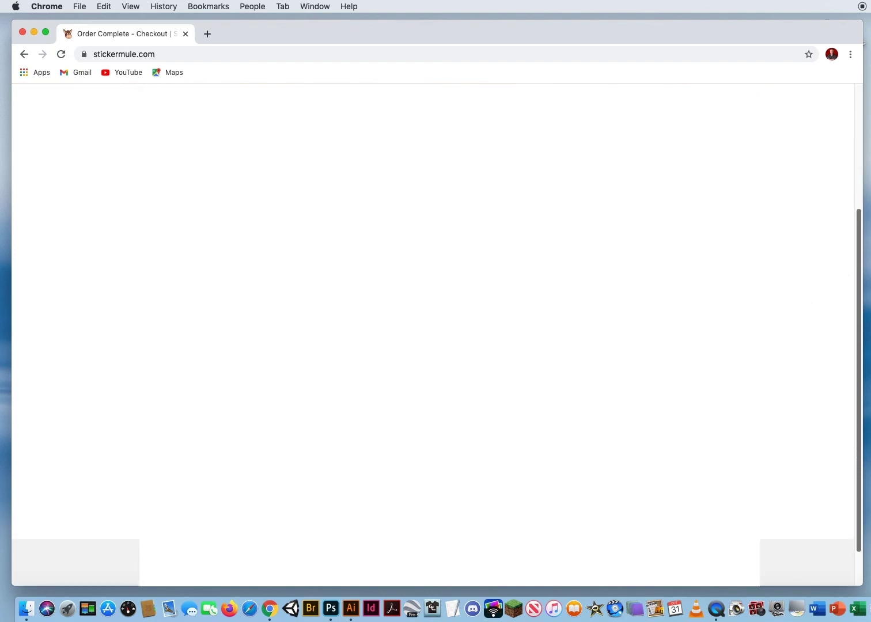
{"action": "scroll", "coordinate": [787, 195], "scroll_direction": "up", "scroll_amount": 6}
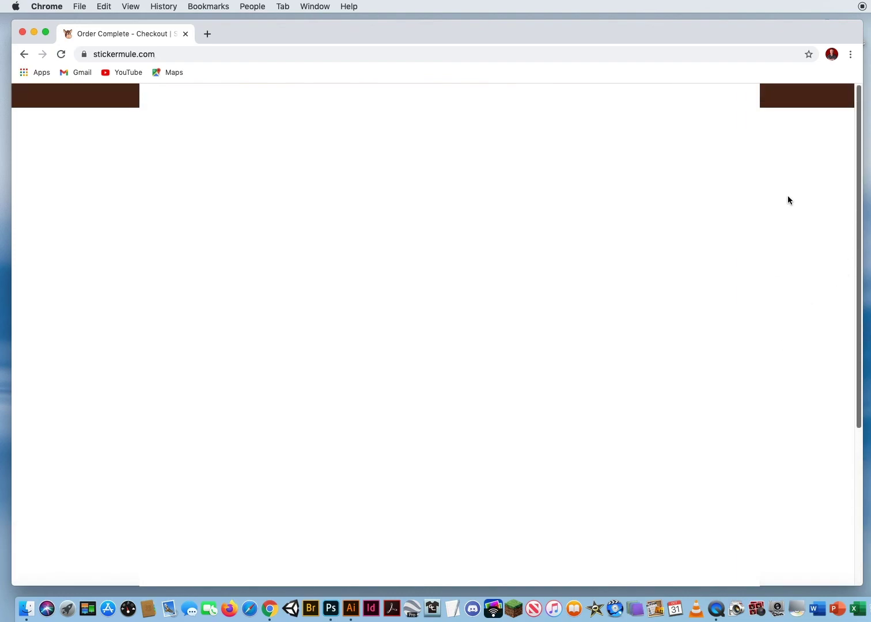
{"action": "left_click", "coordinate": [689, 97]}
{"action": "left_click", "coordinate": [564, 280]}
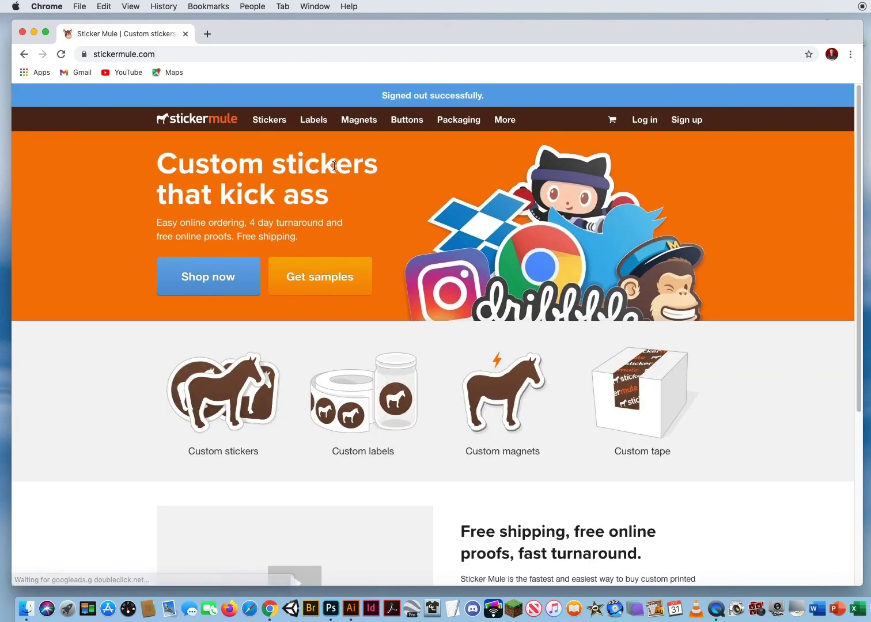